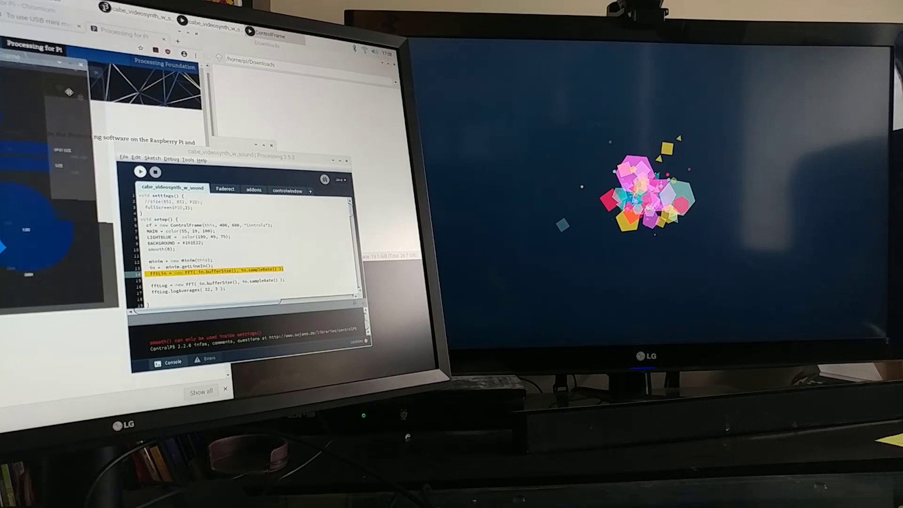
Drag the ControlFrame from the left screen edge over the Processing editor so all sliders and the gain knob show.
mouse_move(56, 53)
left_mouse_down()
mouse_move(282, 154)
mouse_move(268, 159)
left_mouse_up()
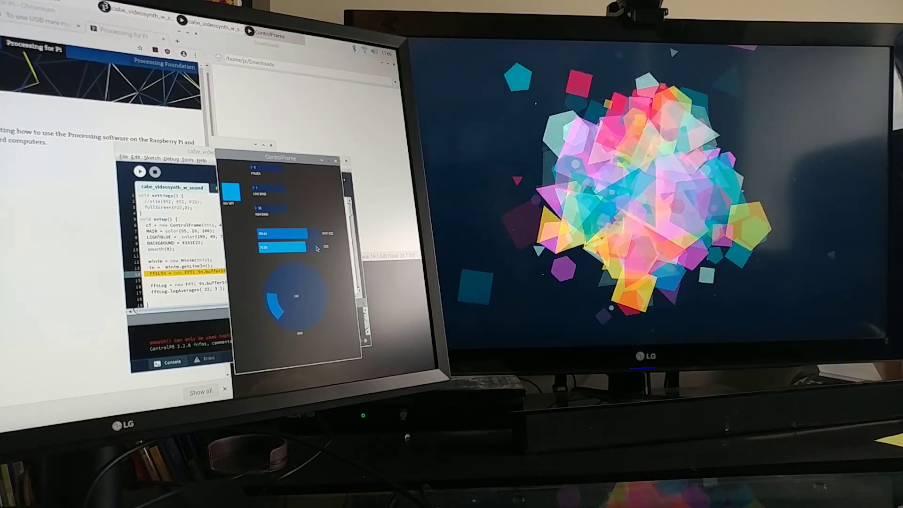
Lower the second and then the first size slider in the ControlFrame to shrink the polygon cluster.
left_click(272, 246)
left_click(274, 236)
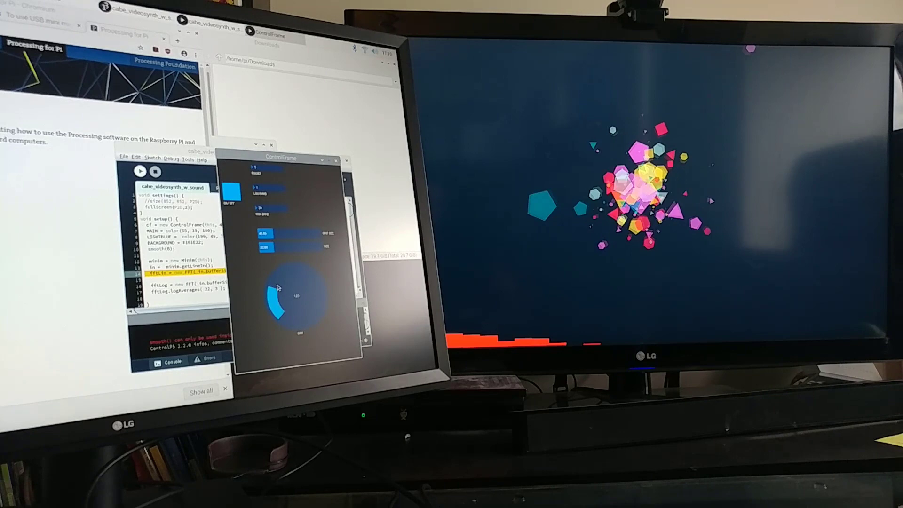
left_click_drag(278, 288, 321, 293)
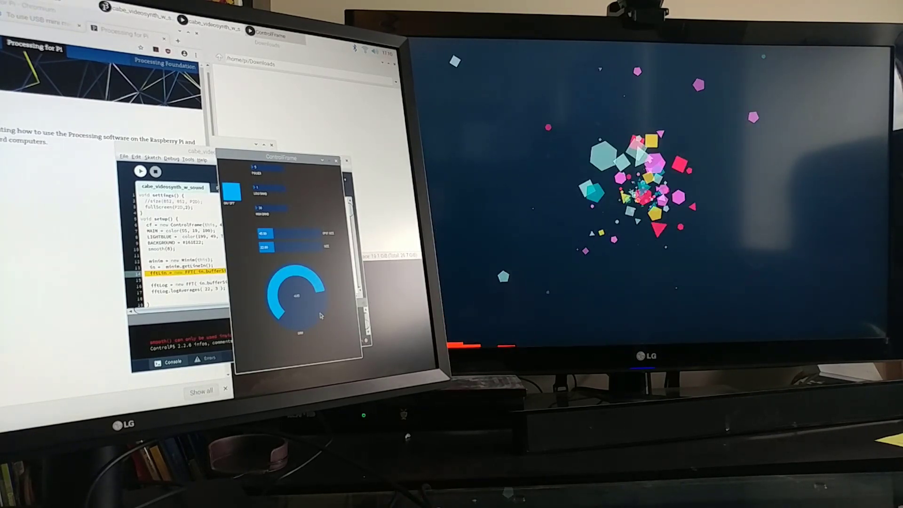
left_click_drag(320, 315, 280, 282)
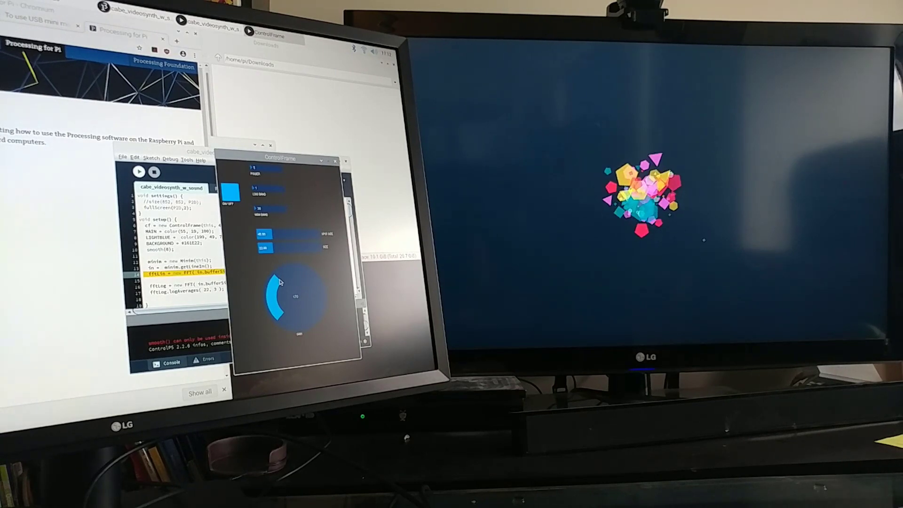